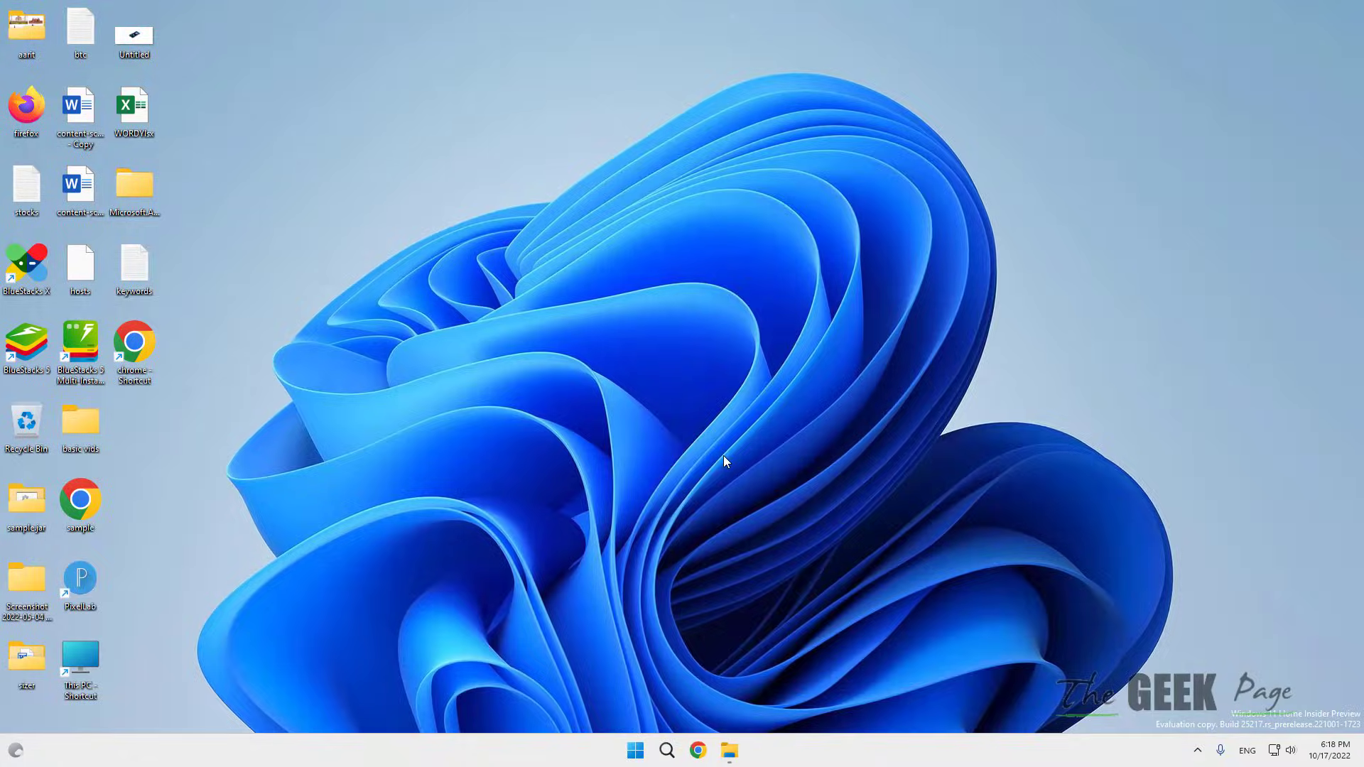
Step: Run %appdata% from the Run dialog to open the Roaming AppData folder
{"action": "key", "text": "super+r"}
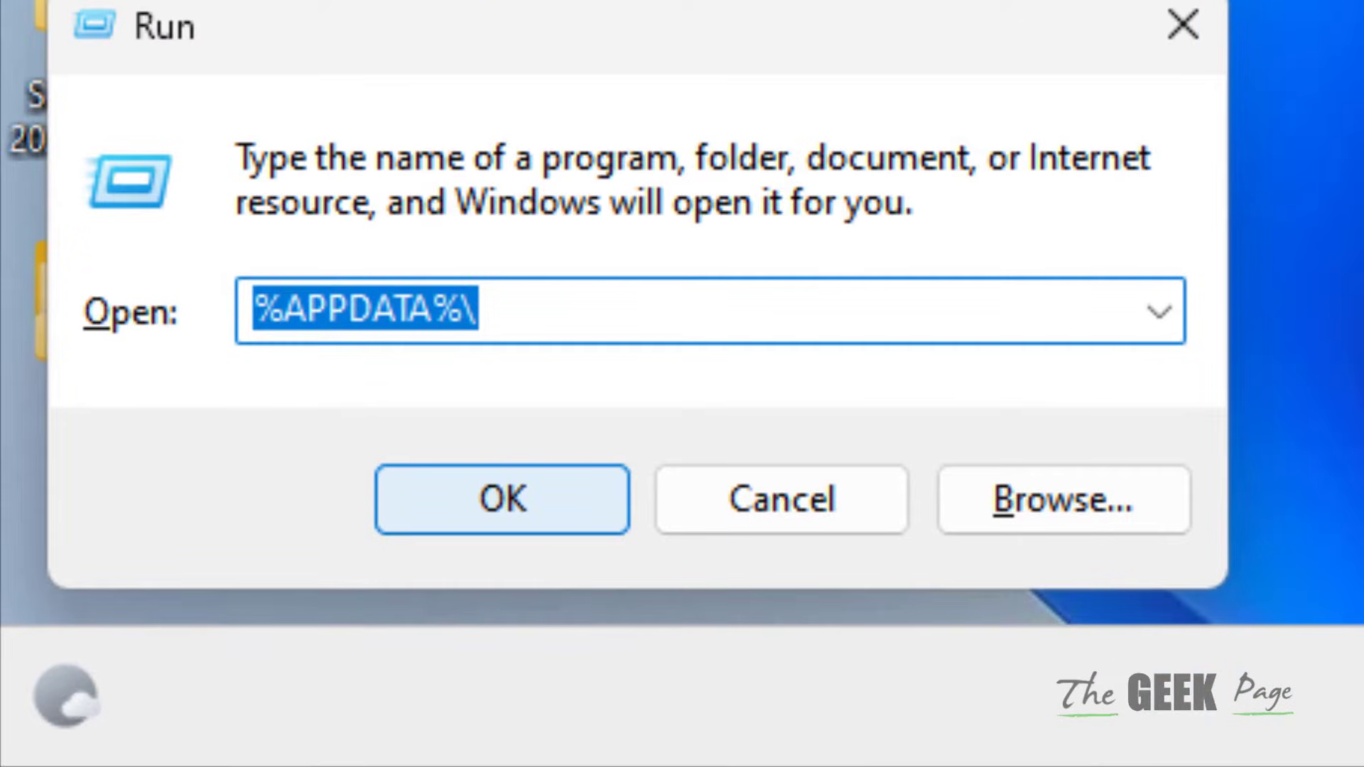
{"action": "type", "text": "%app"}
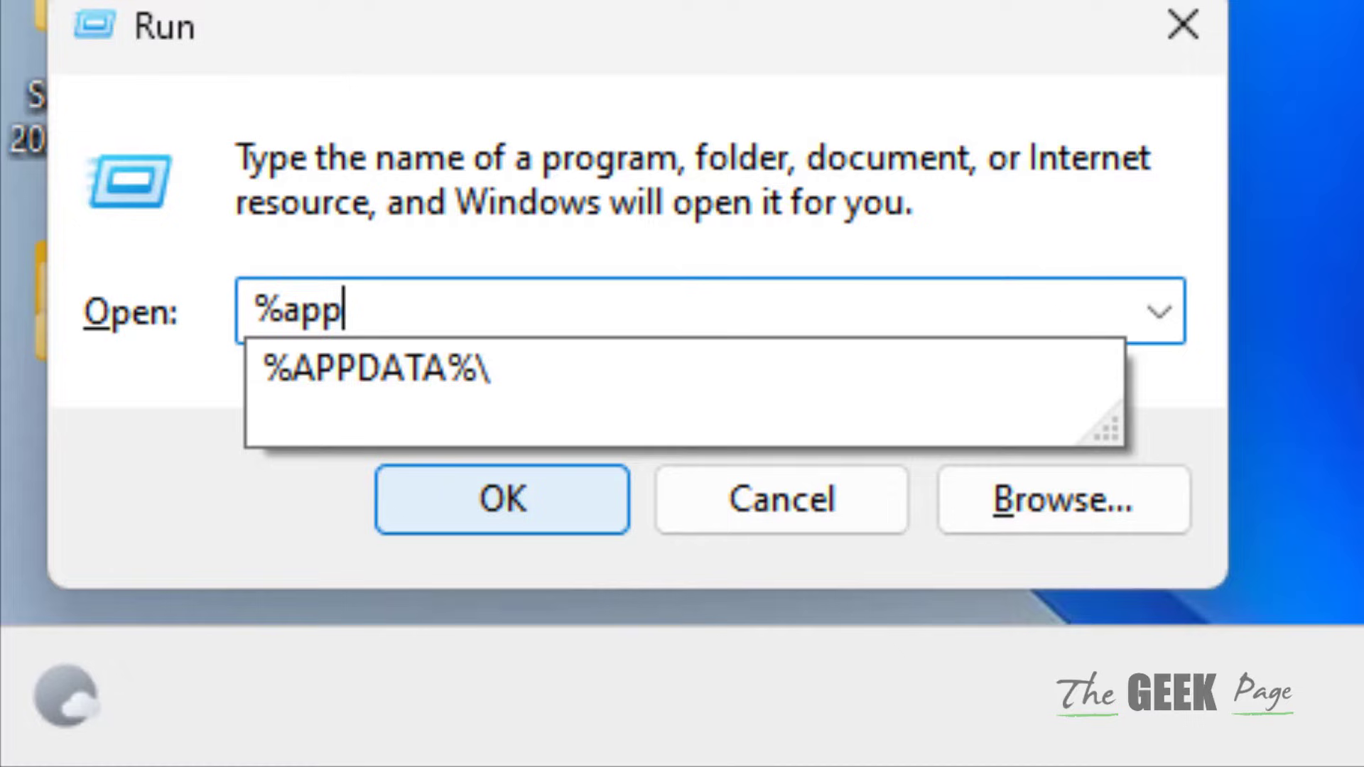
{"action": "type", "text": "data%"}
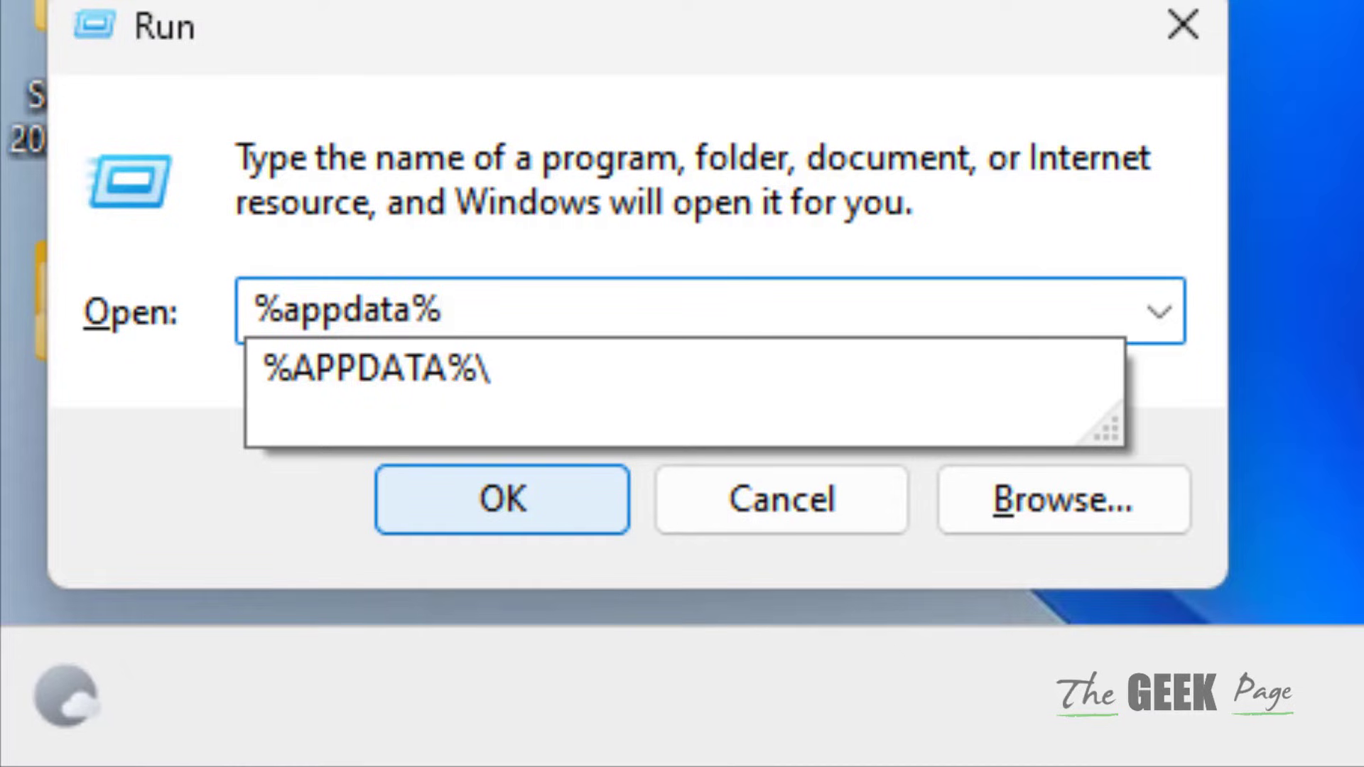
{"action": "left_click", "coordinate": [101, 457]}
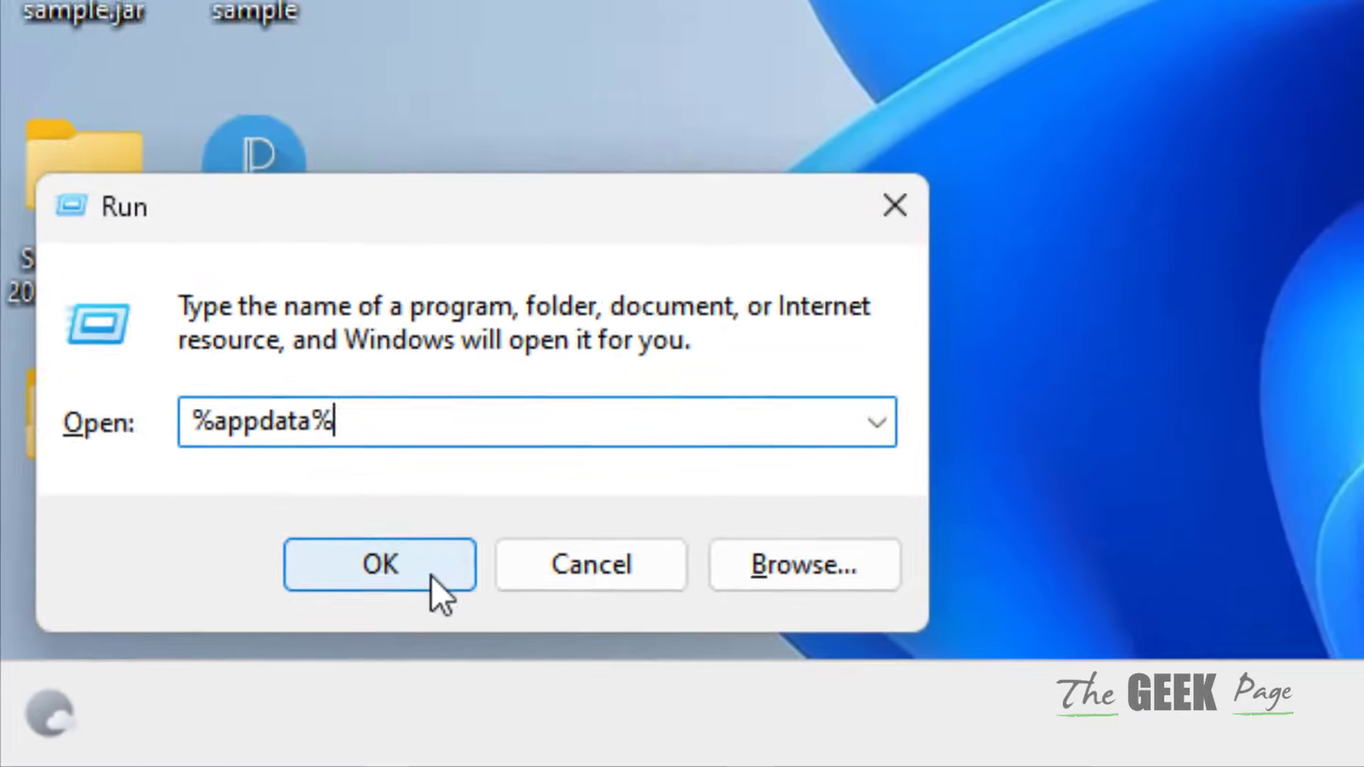
{"action": "left_click", "coordinate": [480, 521]}
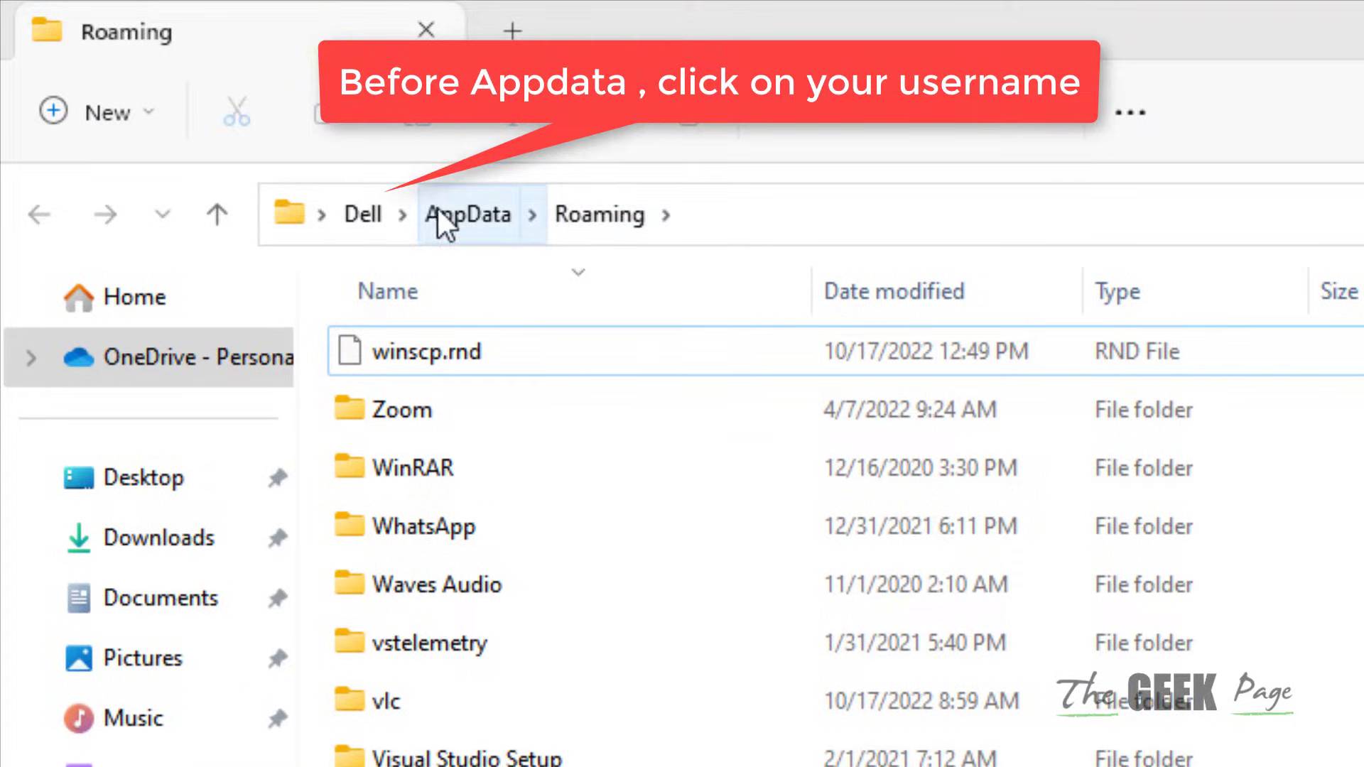
Step: Go from the user's home folder into Apple, then MobileSync, then Backup
{"action": "left_click", "coordinate": [364, 215]}
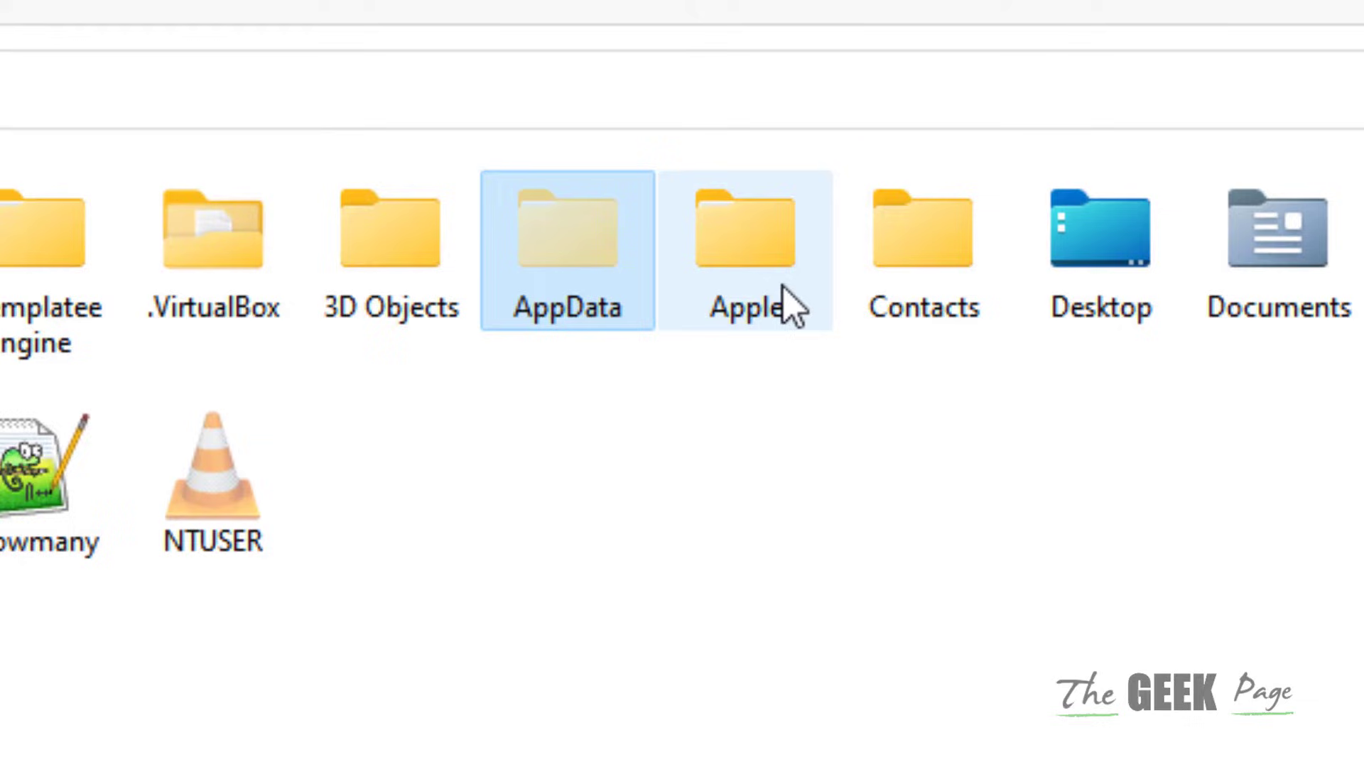
{"action": "double_click", "coordinate": [789, 304]}
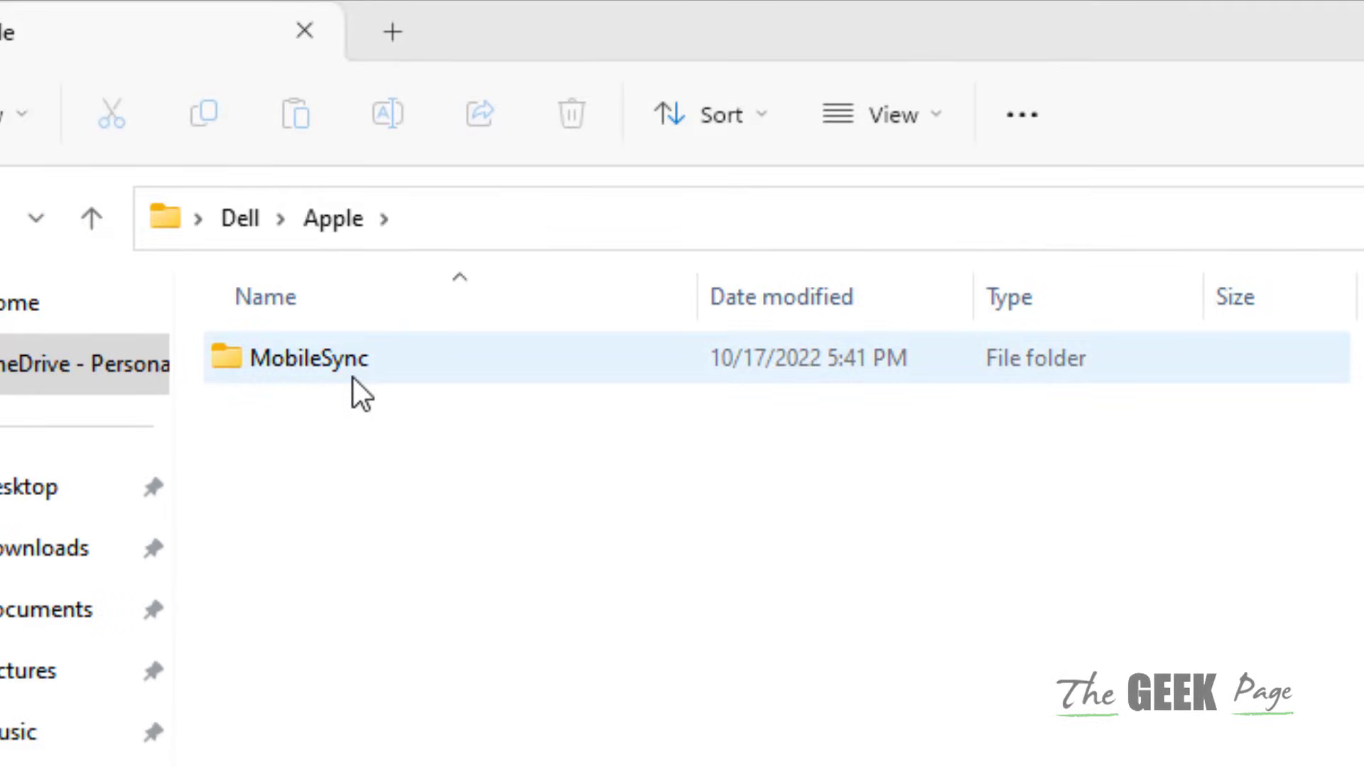
{"action": "double_click", "coordinate": [353, 374]}
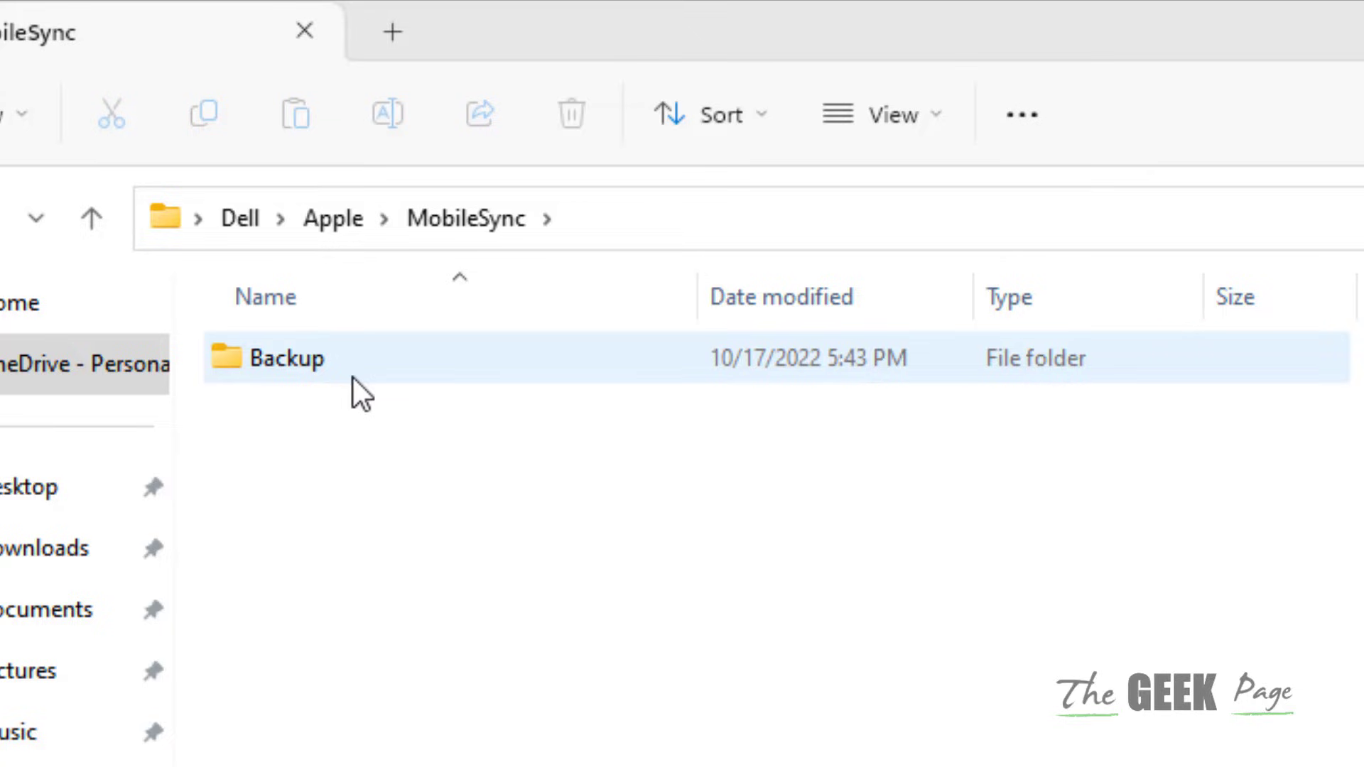
{"action": "double_click", "coordinate": [354, 378]}
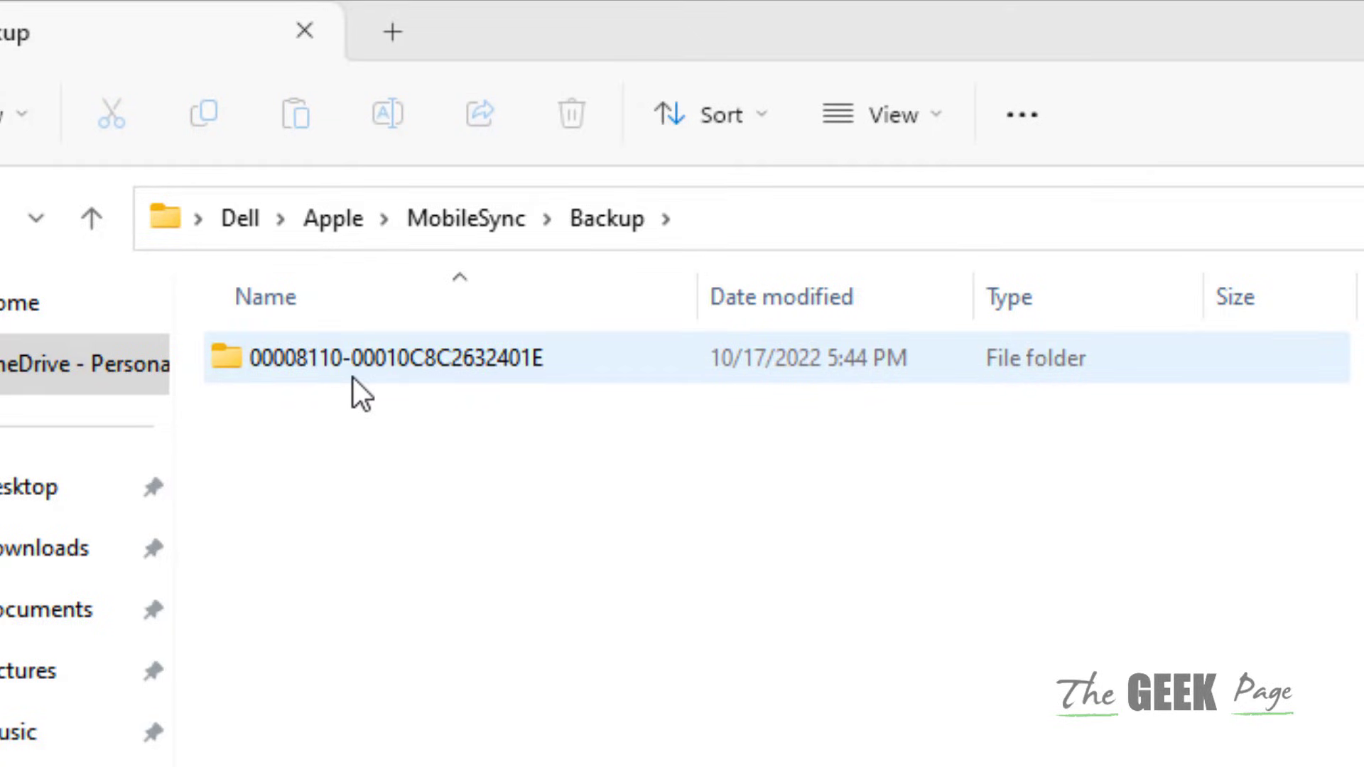
Step: Look inside the device backup folder, then return to the Backup folder
{"action": "right_click", "coordinate": [376, 363]}
{"action": "left_click", "coordinate": [336, 530]}
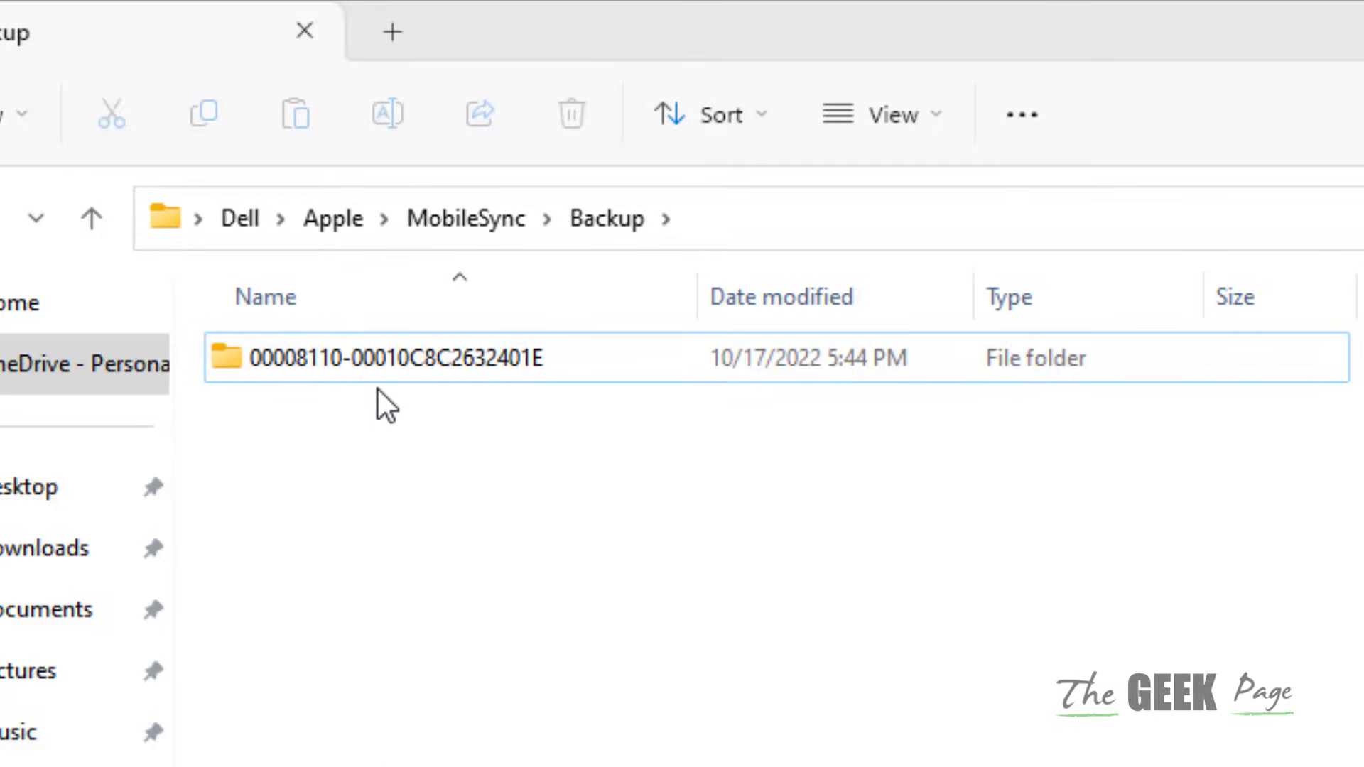
{"action": "double_click", "coordinate": [378, 363]}
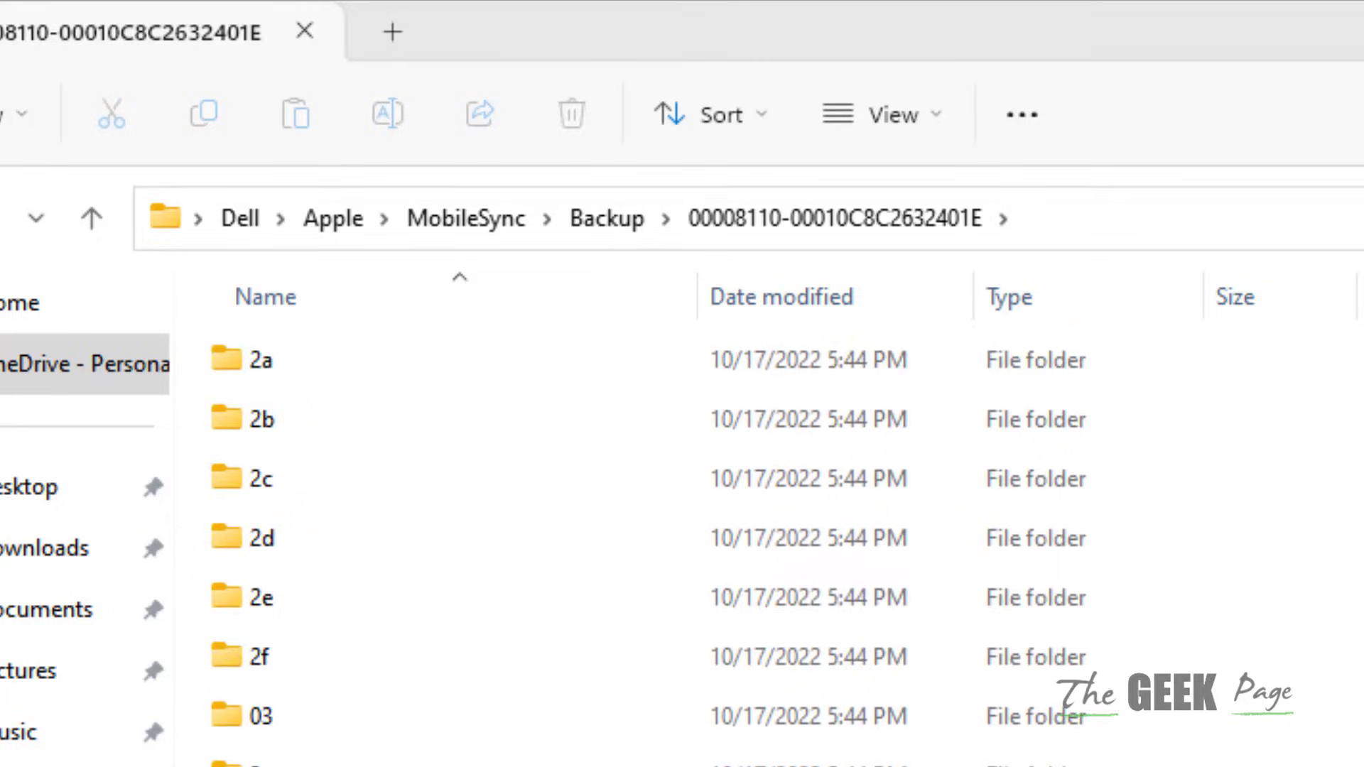
{"action": "left_click", "coordinate": [610, 219]}
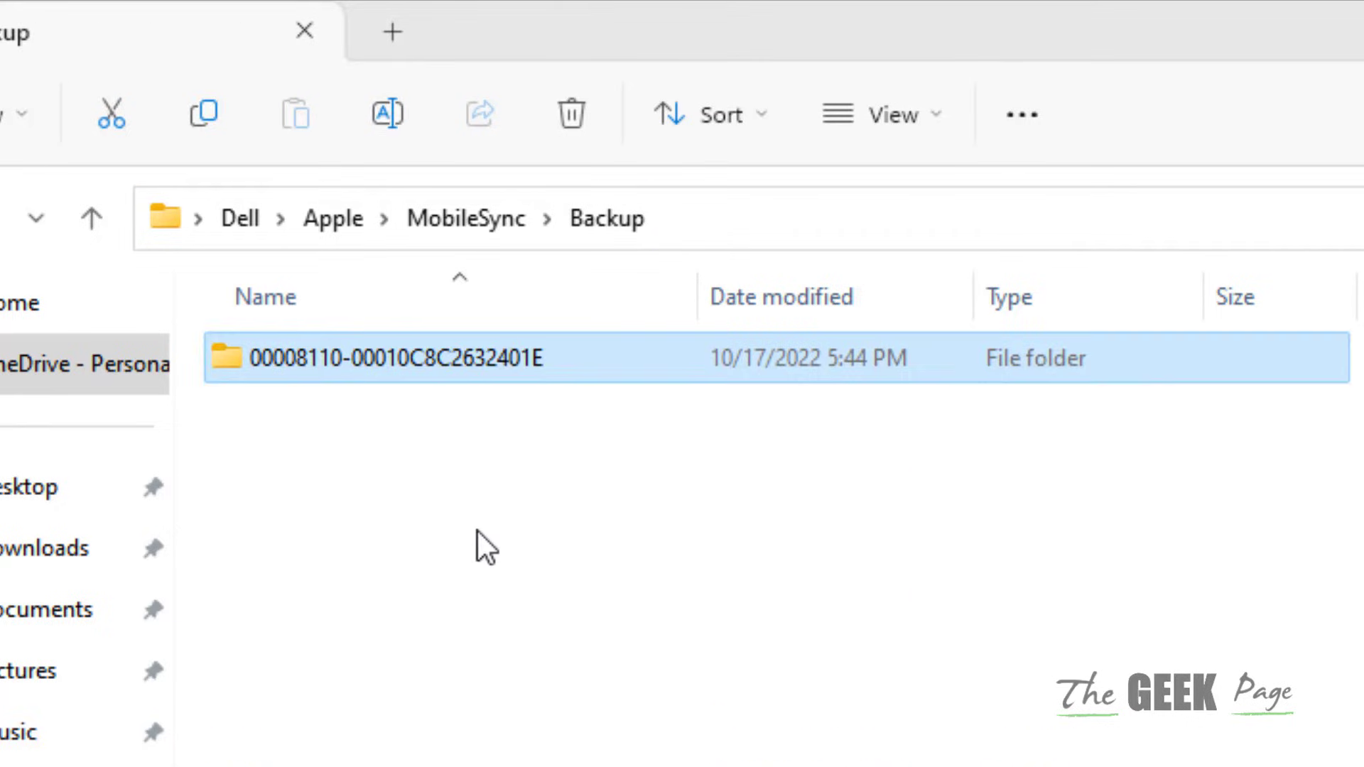
{"action": "right_click", "coordinate": [359, 368]}
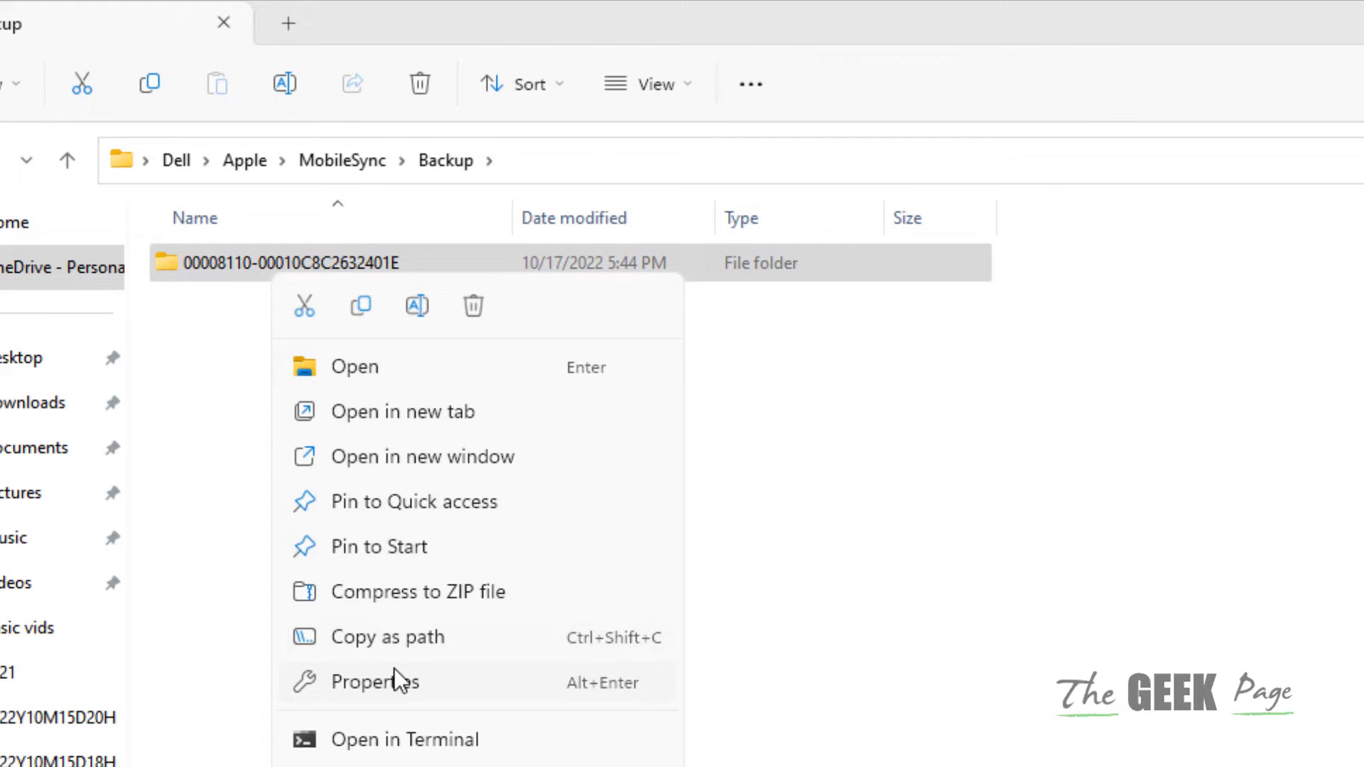
{"action": "left_click", "coordinate": [393, 681]}
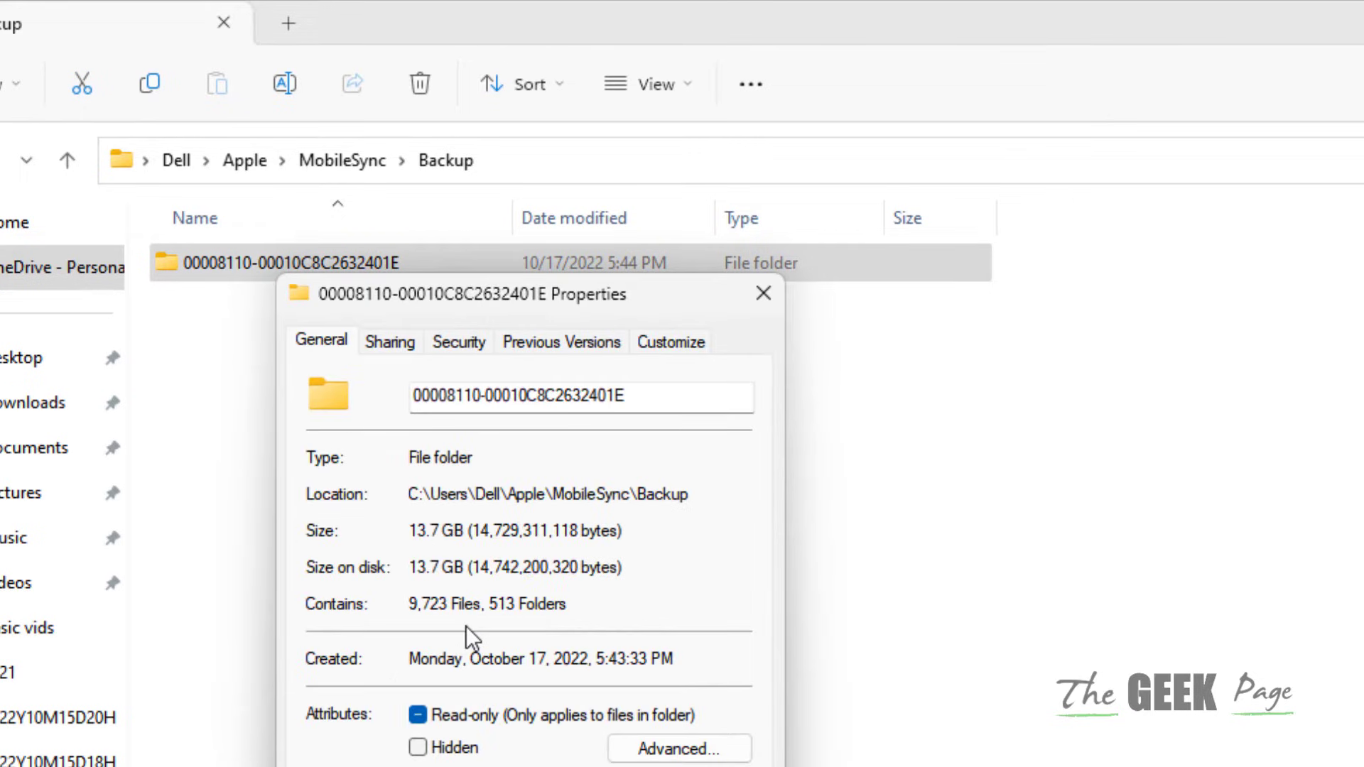
{"action": "left_click_drag", "start_coordinate": [465, 530], "coordinate": [407, 530]}
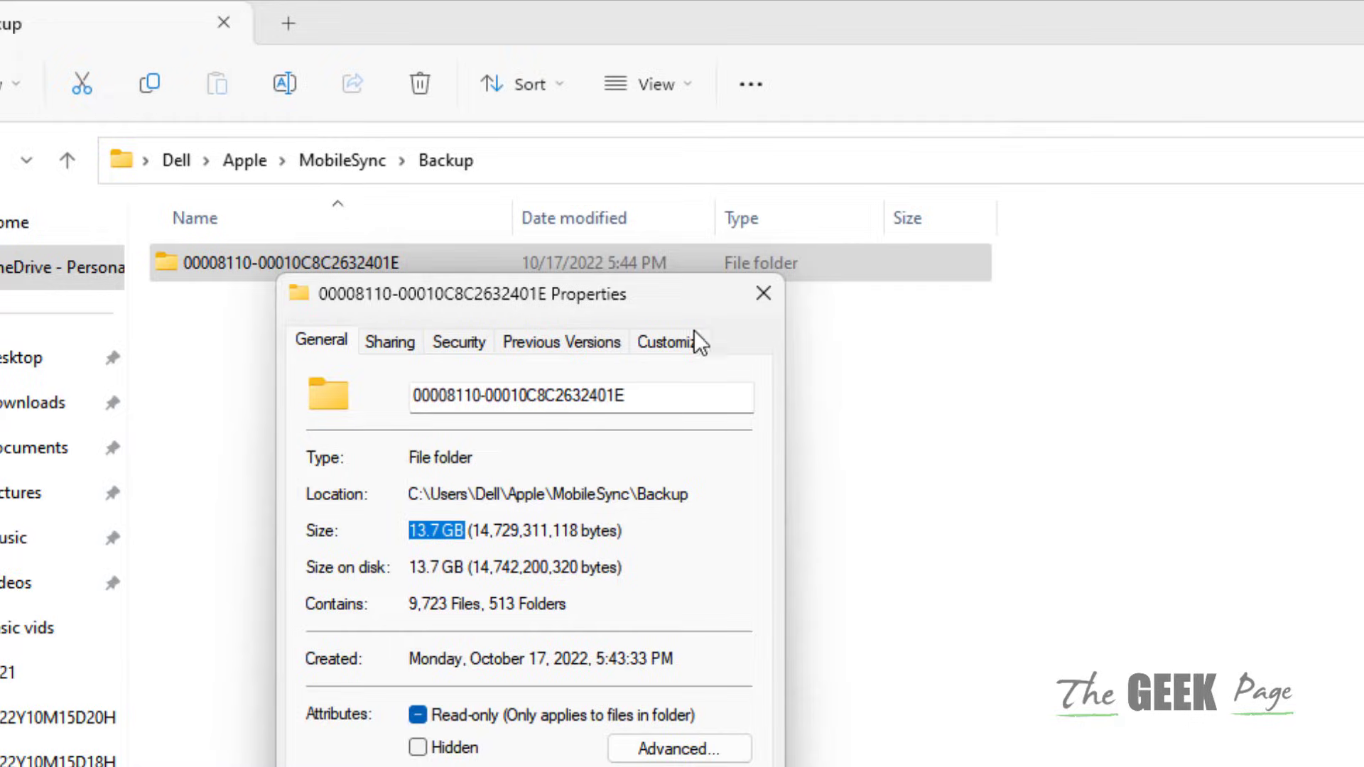
{"action": "left_click", "coordinate": [764, 293]}
{"action": "left_click", "coordinate": [775, 572]}
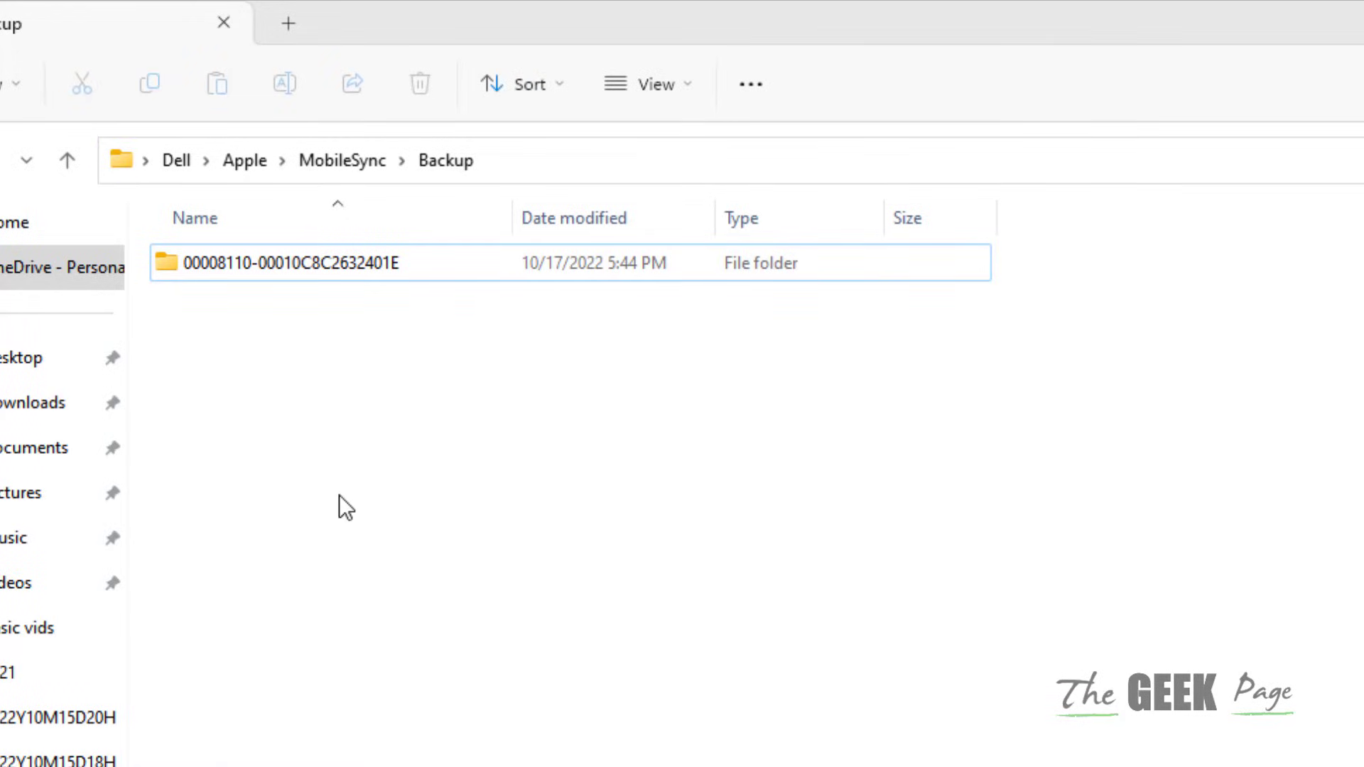
Step: Permanently delete the 13.7 GB device backup folder, confirming the 'too big to recycle' prompt
{"action": "right_click", "coordinate": [311, 272]}
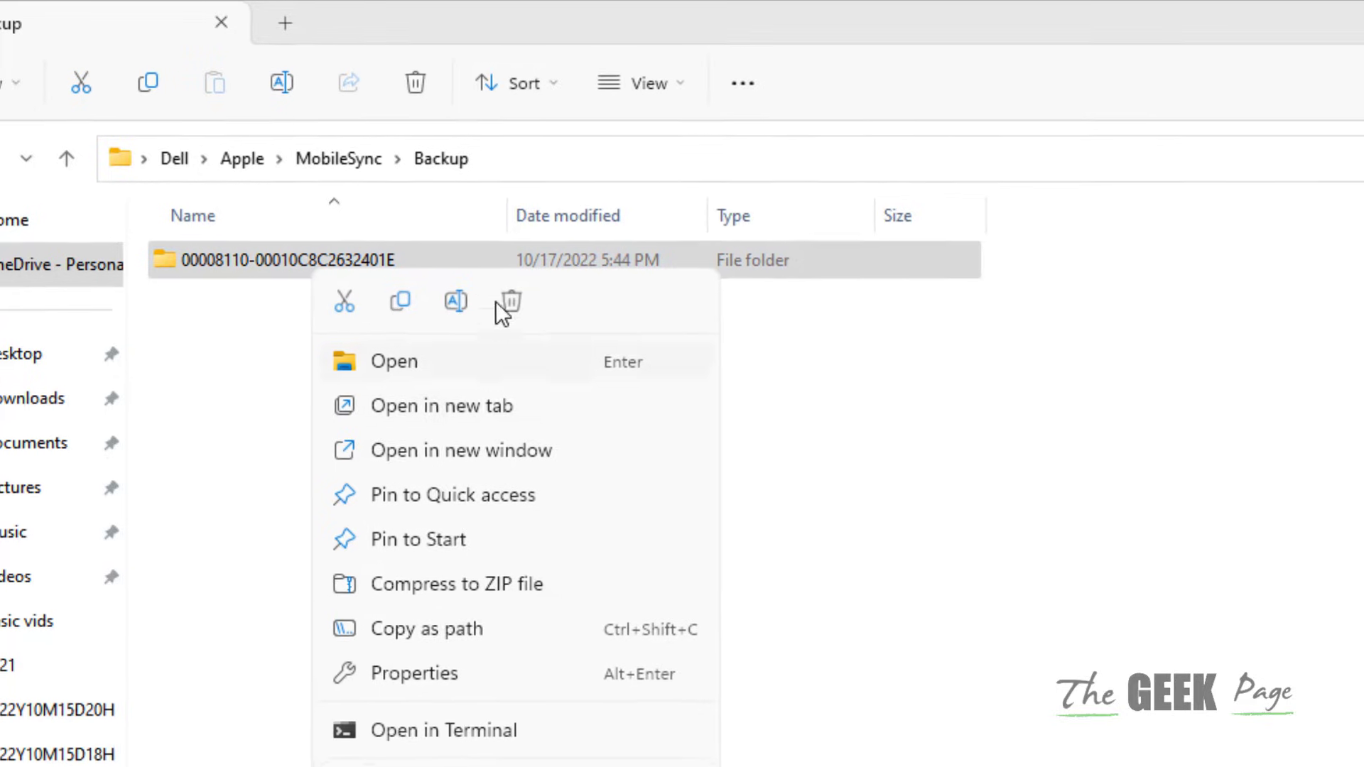
{"action": "left_click", "coordinate": [518, 304]}
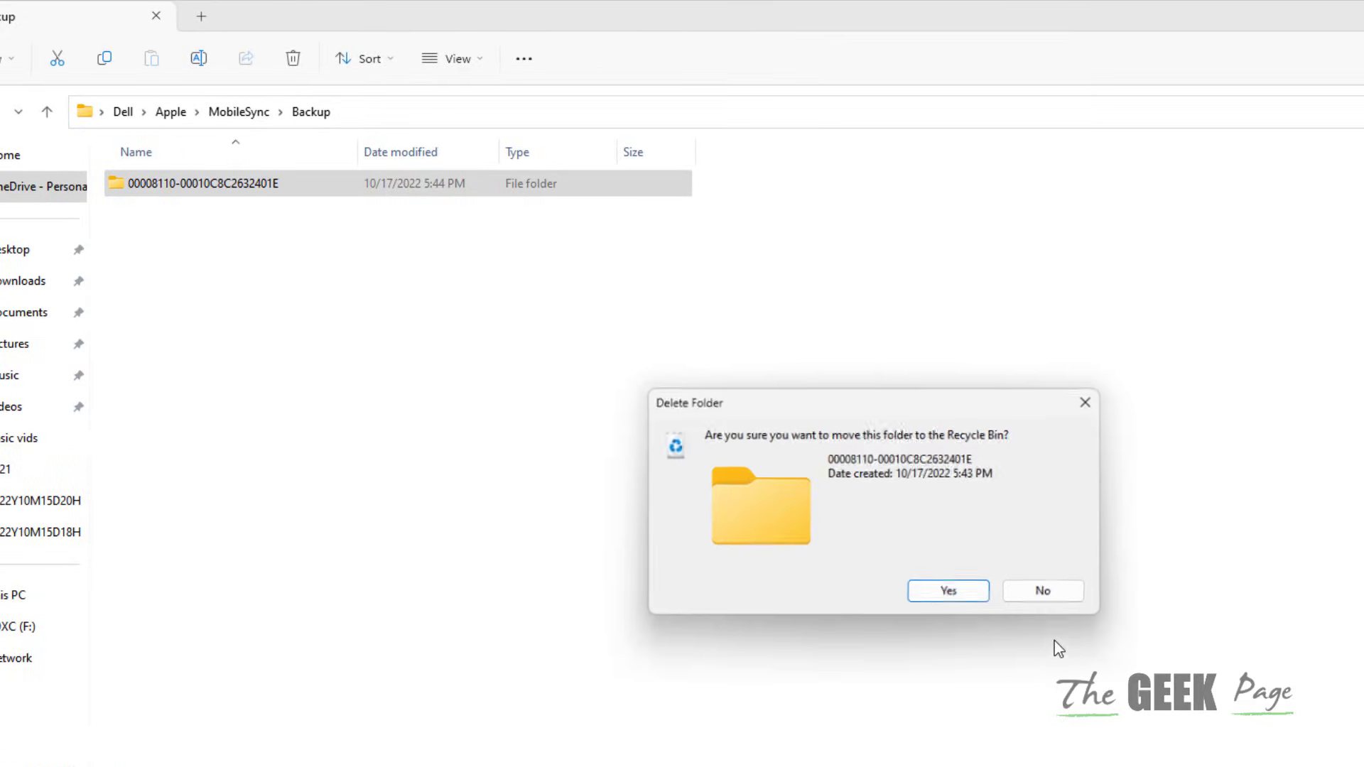
{"action": "left_click", "coordinate": [977, 604]}
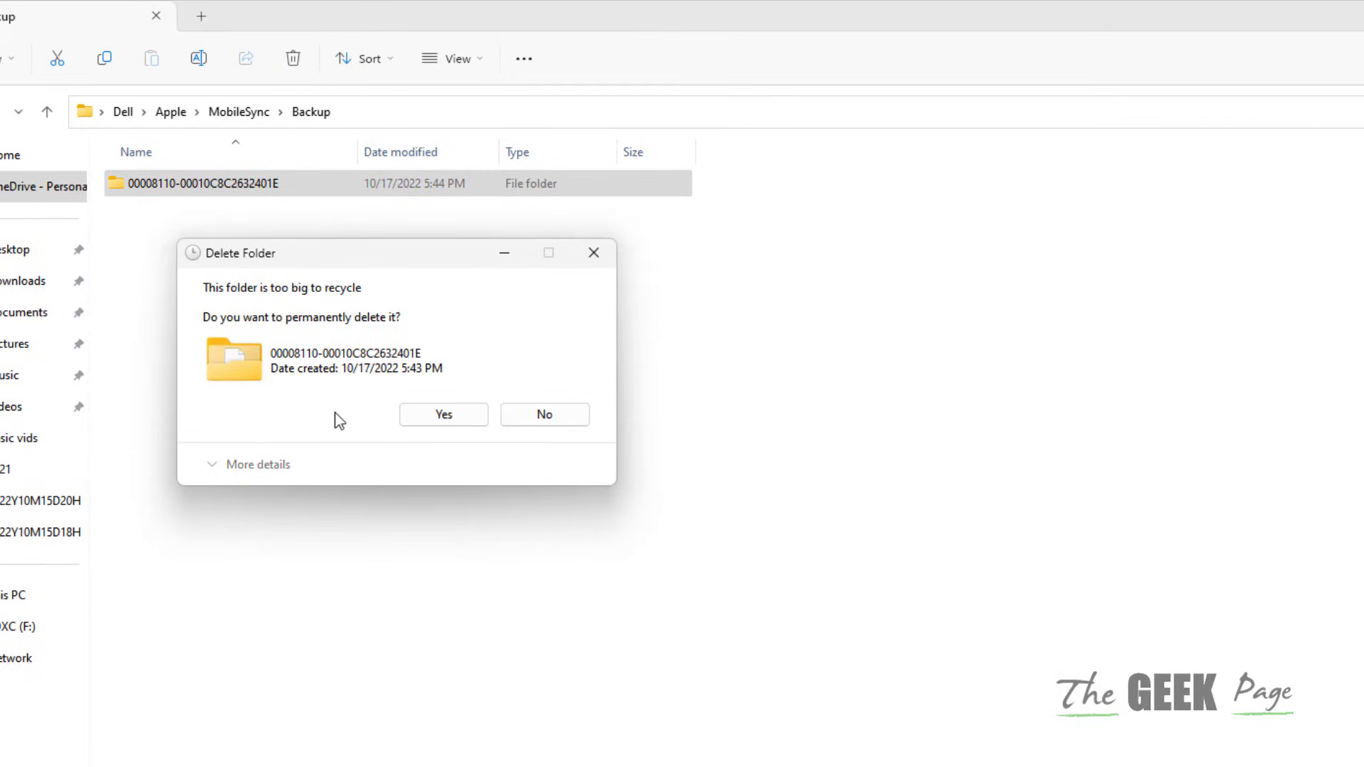
{"action": "left_click", "coordinate": [424, 417]}
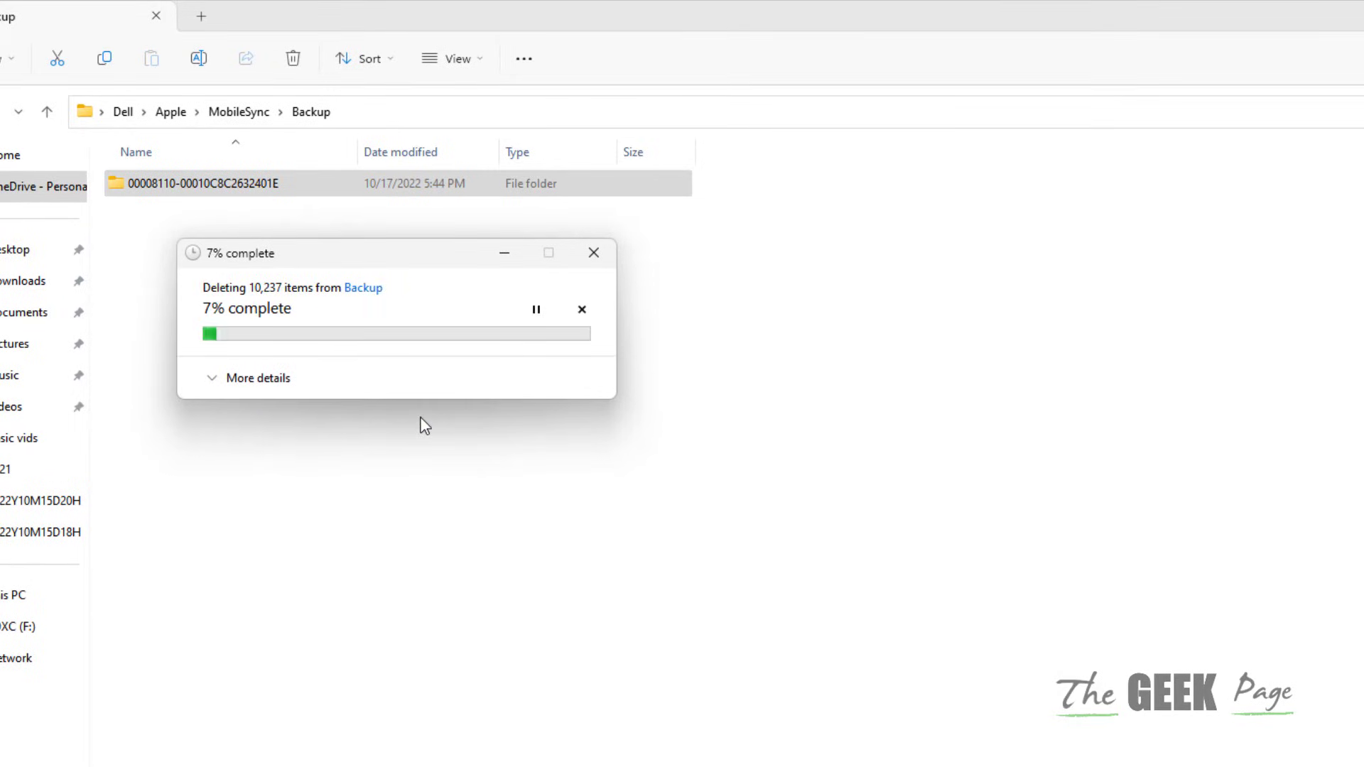